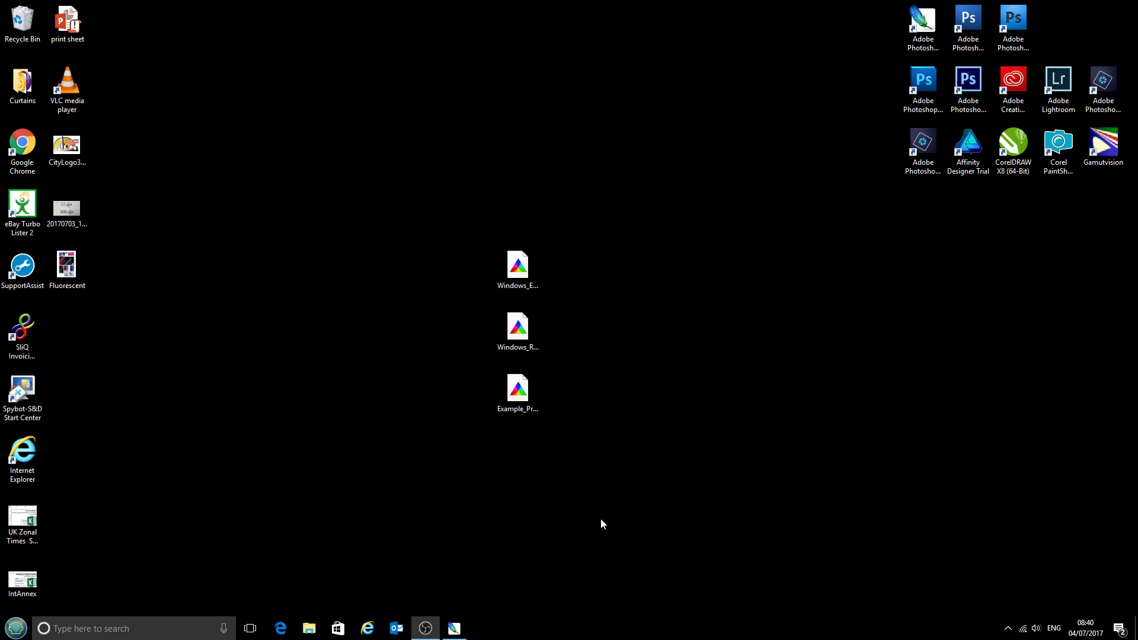
# - Open Fluorescent.tif from the Desktop, the layered neon collage with Layers 1–10
pyautogui.click(454, 628)
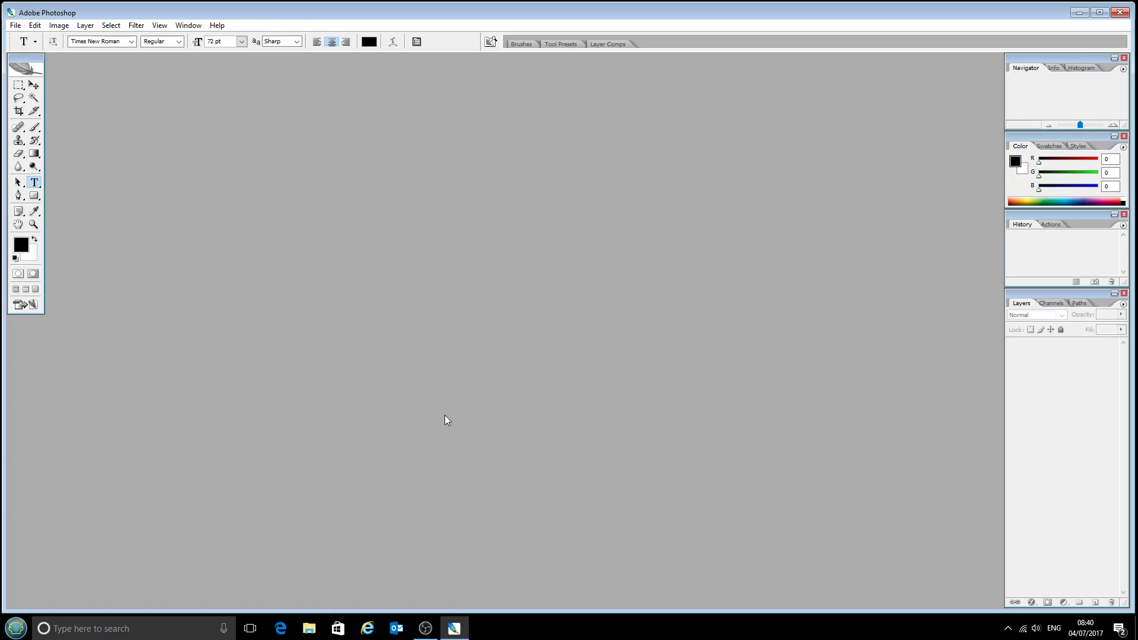
pyautogui.click(15, 25)
pyautogui.click(35, 50)
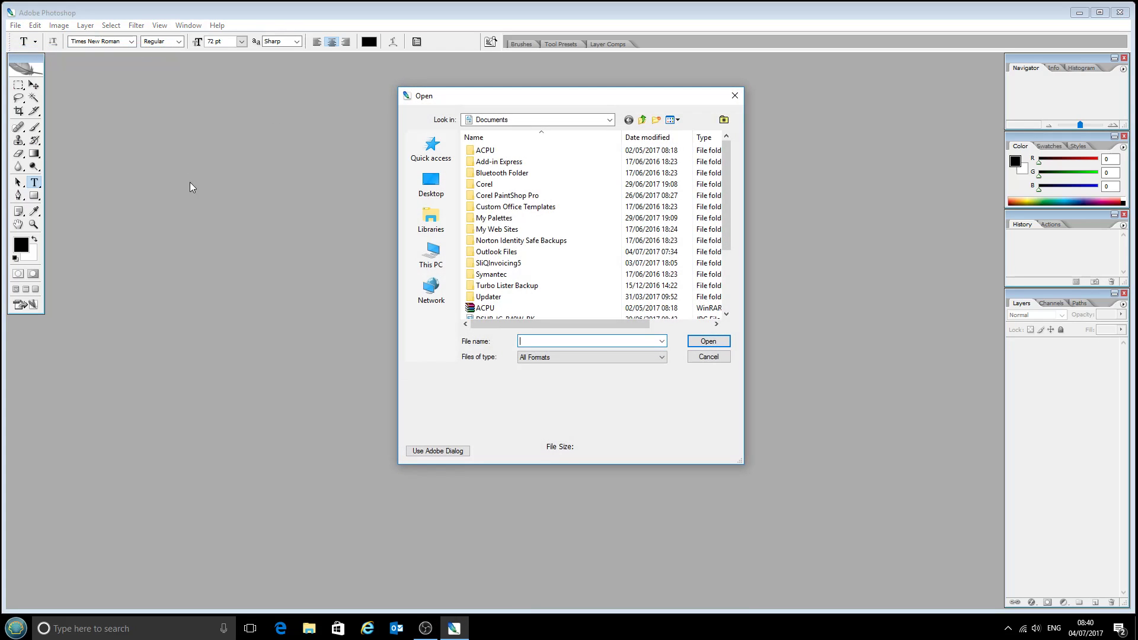
pyautogui.click(427, 189)
pyautogui.scroll(-15, 578, 214)
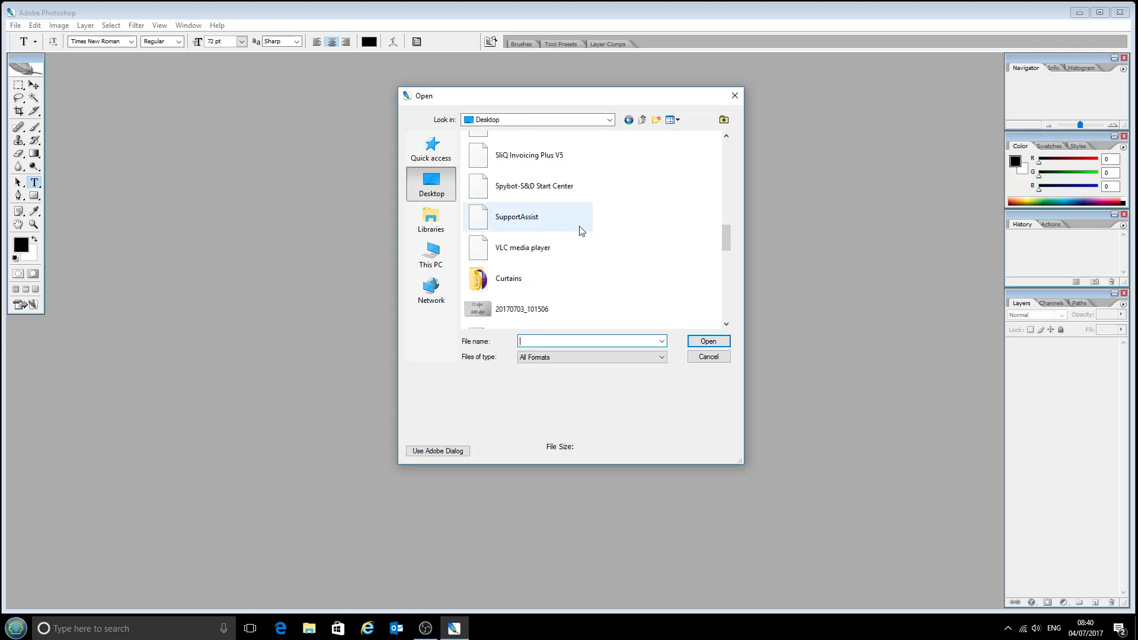
pyautogui.scroll(3, 594, 243)
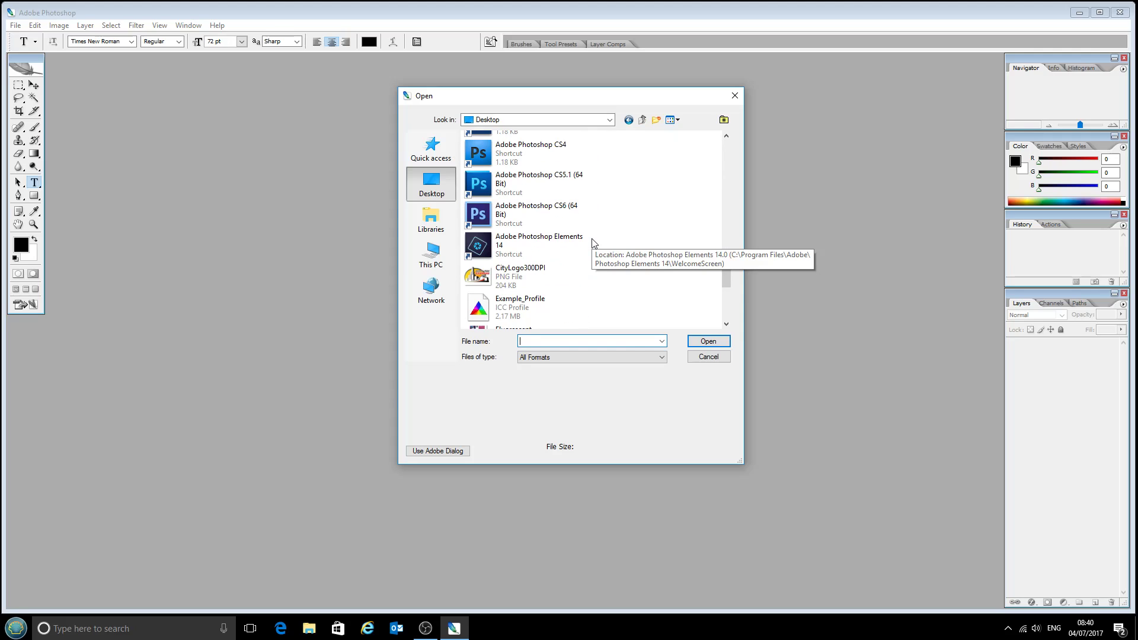
pyautogui.scroll(-2, 594, 243)
pyautogui.click(486, 181)
pyautogui.doubleClick(486, 181)
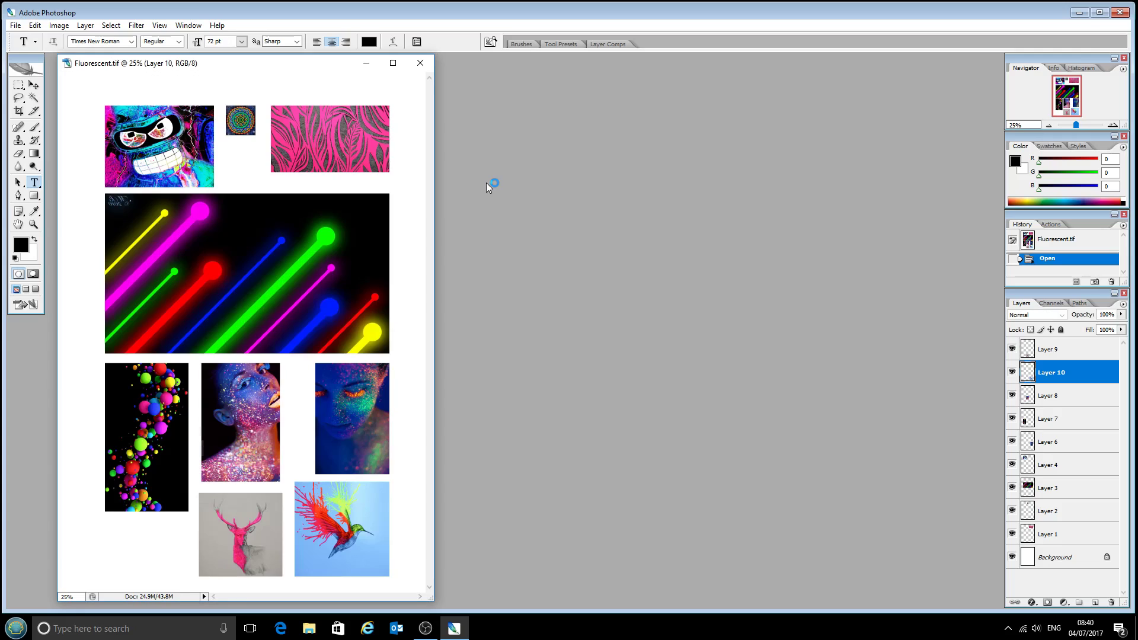
# - Maximize the Fluorescent.tif document window and select the Move tool
pyautogui.click(392, 63)
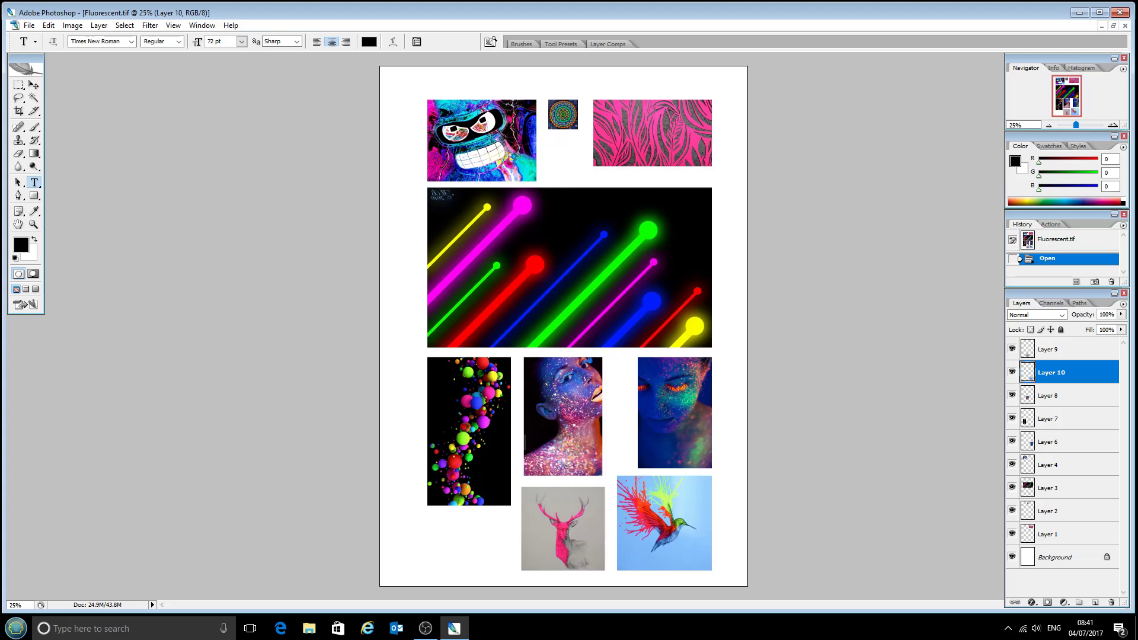
pyautogui.click(33, 84)
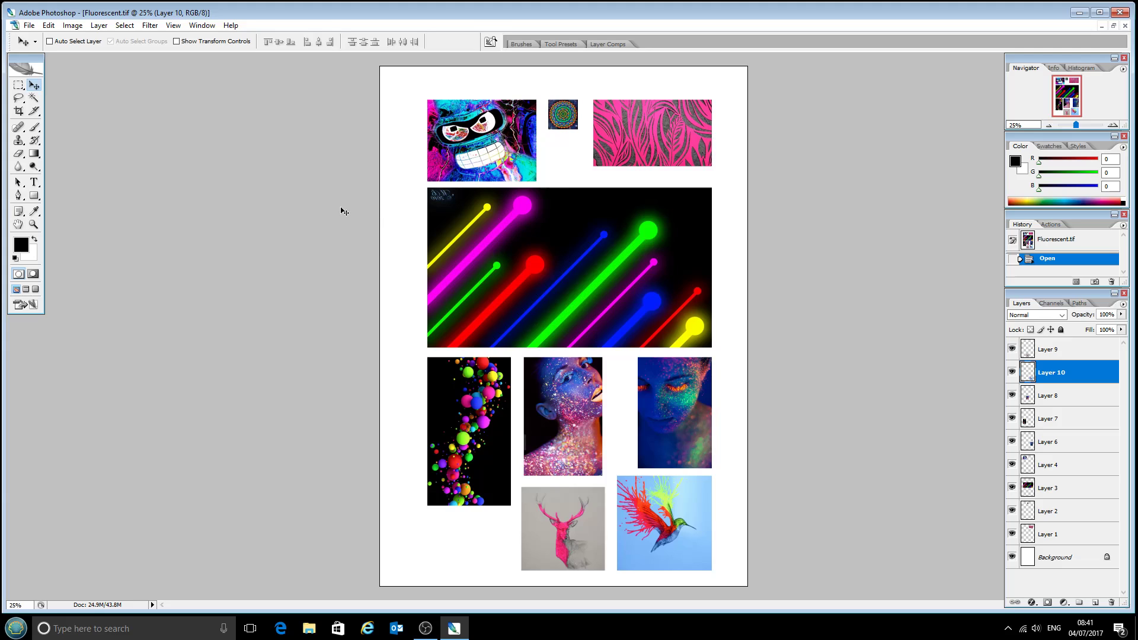
# - Set a custom proof condition simulating Windows_RicohSG3110DN_CityInkExpressA4.icm with Relative Colorimetric intent
pyautogui.click(173, 25)
pyautogui.moveTo(175, 39)
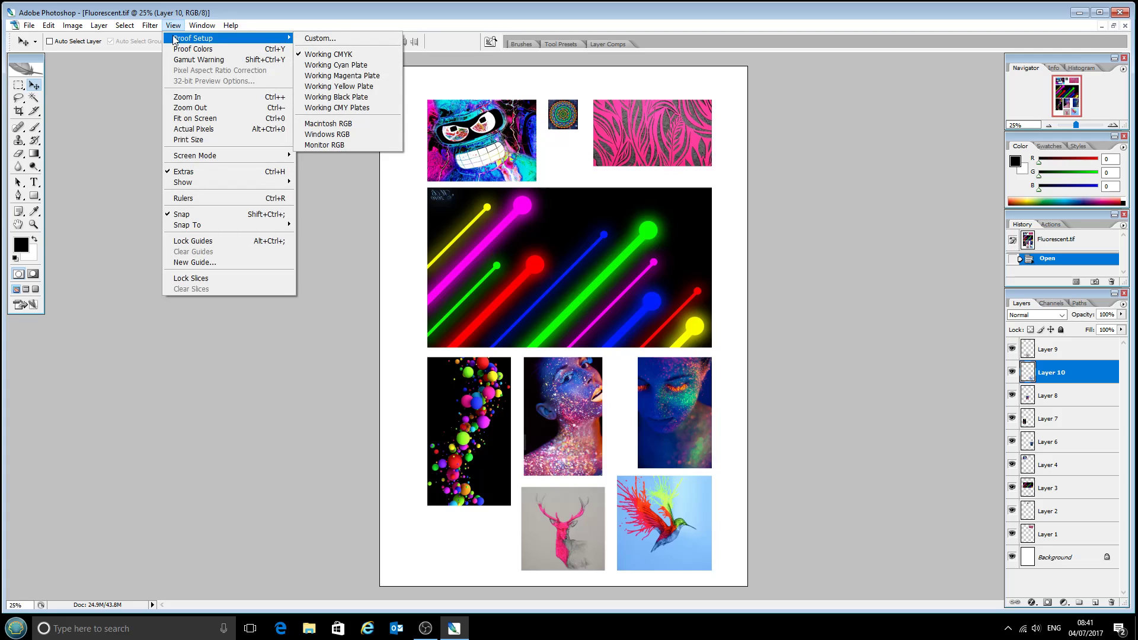
pyautogui.click(322, 39)
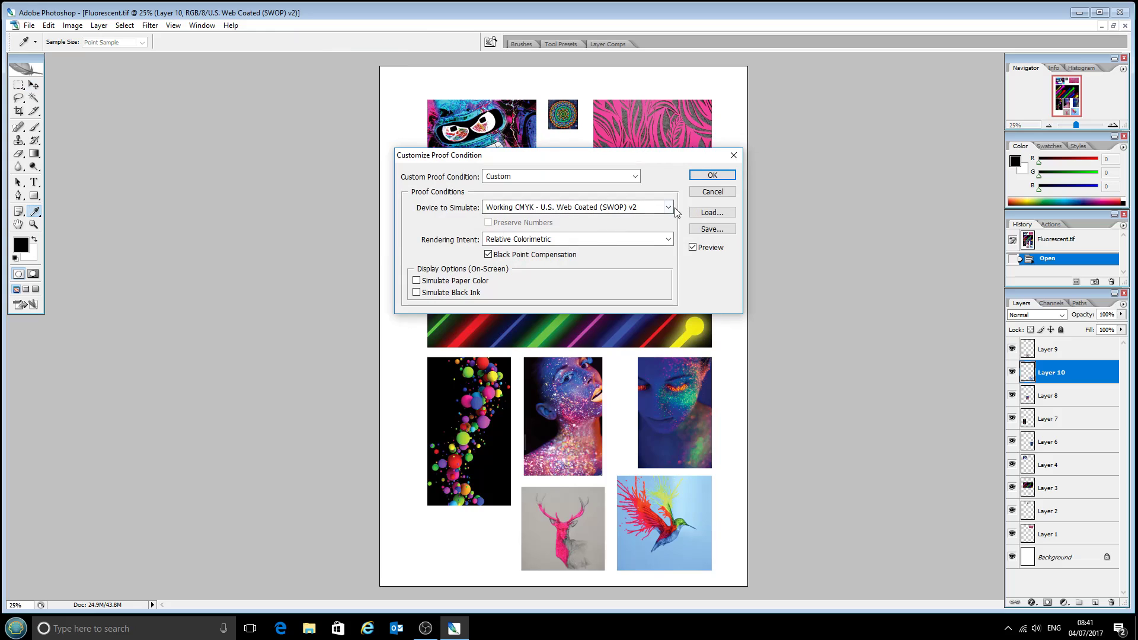
pyautogui.click(668, 207)
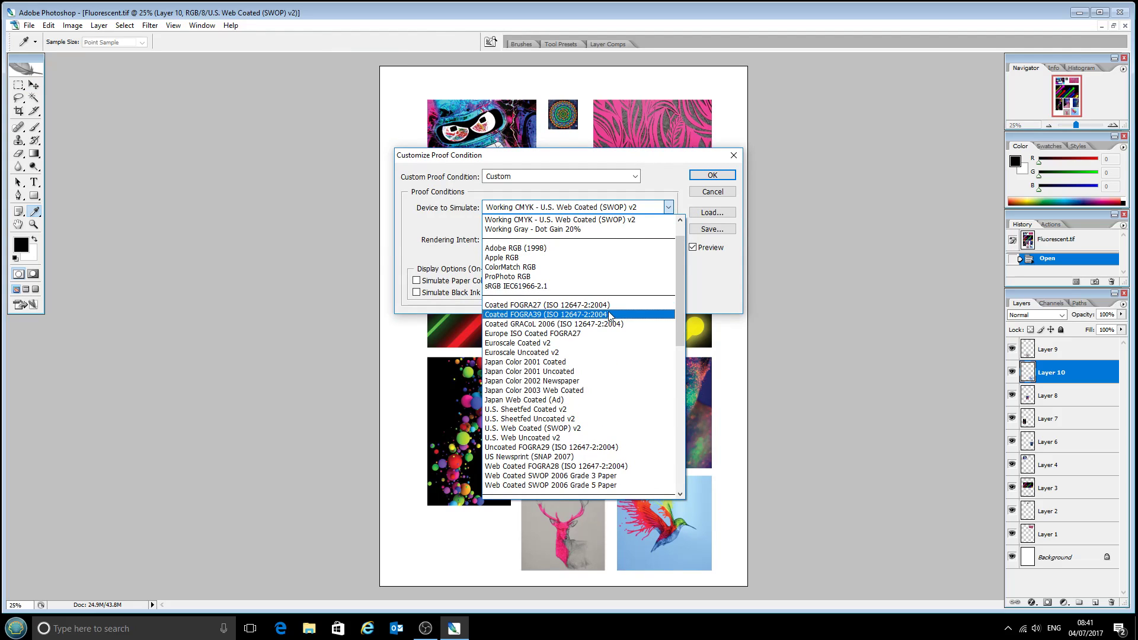
pyautogui.scroll(-13, 610, 318)
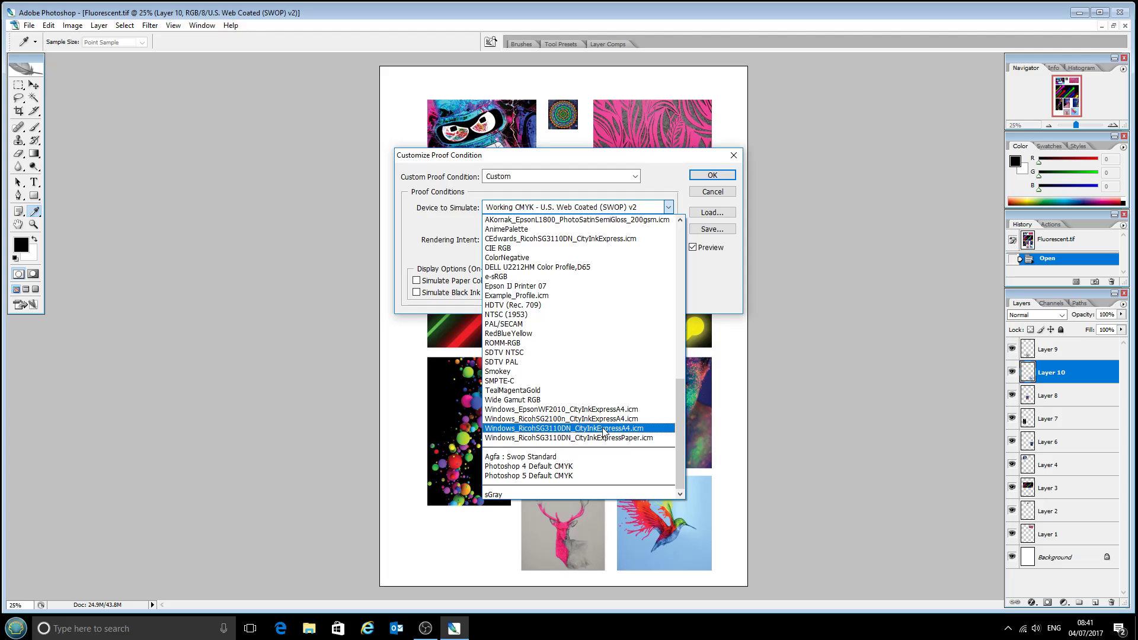
pyautogui.click(602, 431)
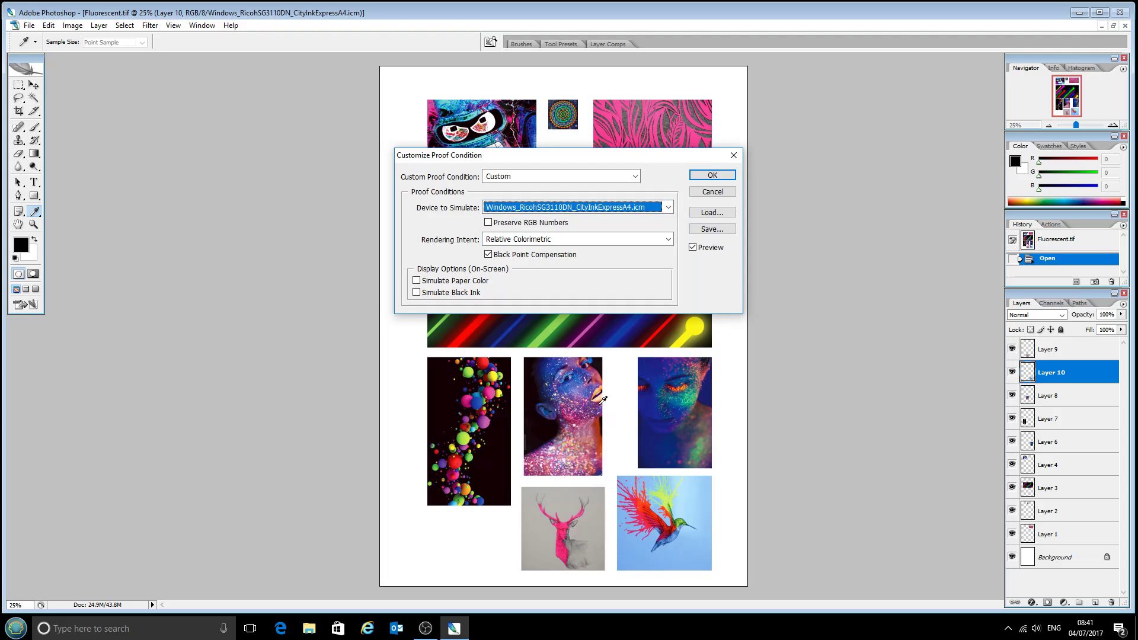
pyautogui.click(624, 244)
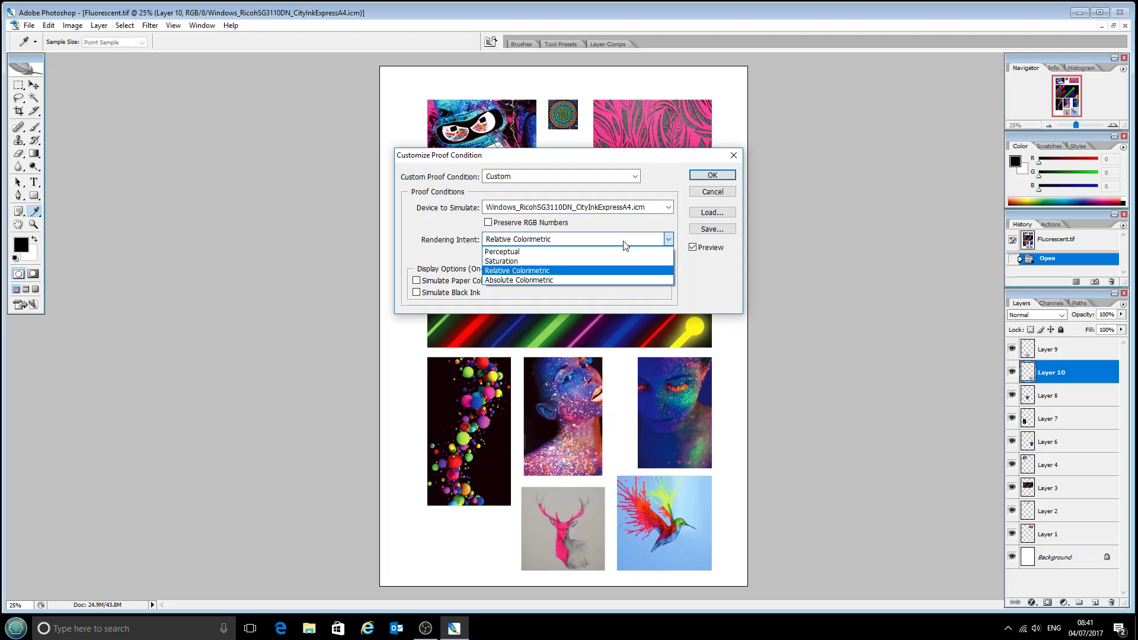
pyautogui.click(600, 273)
pyautogui.click(715, 288)
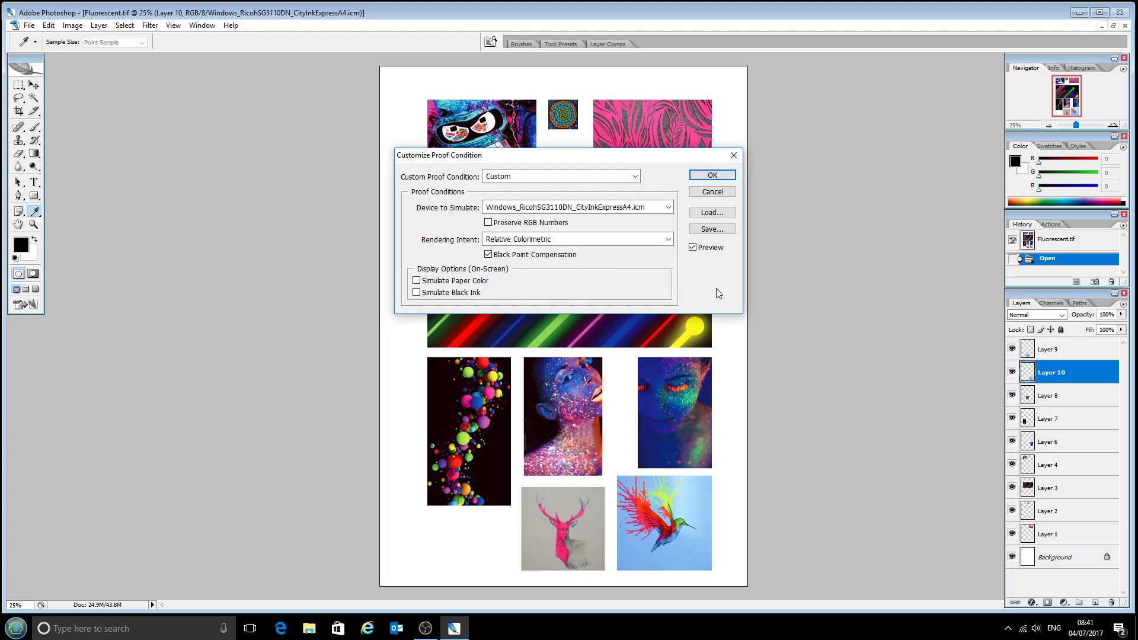
# - Save the custom proof settings as a preset file named 'Sublimation Ricoh SG3110DN'
pyautogui.click(712, 229)
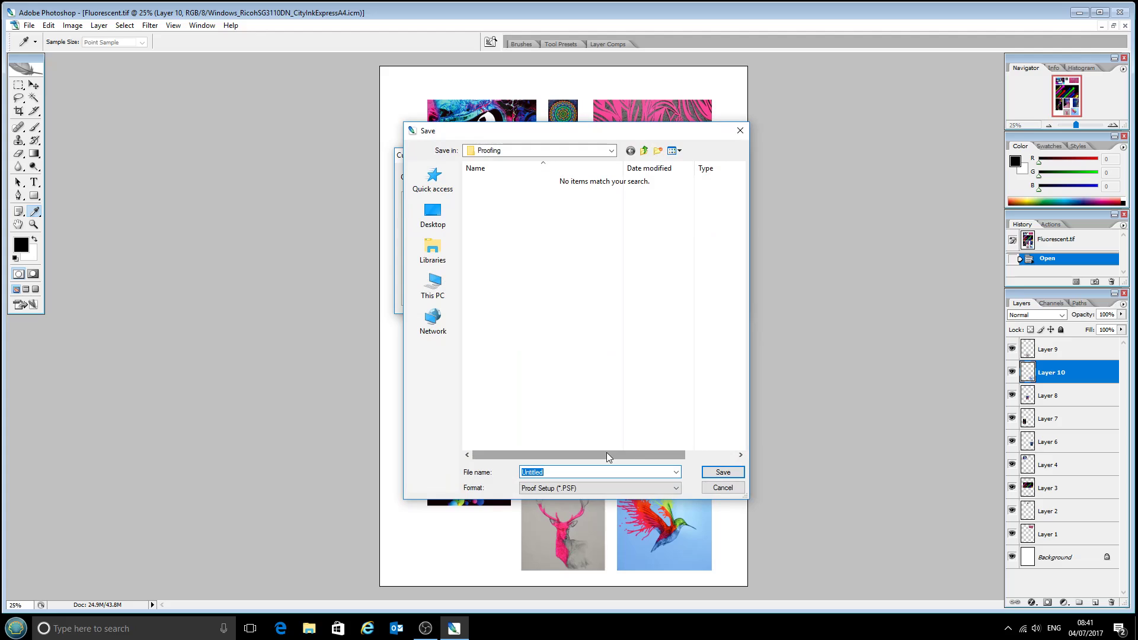
pyautogui.write('Sublimation Ricoh SG3110DN')
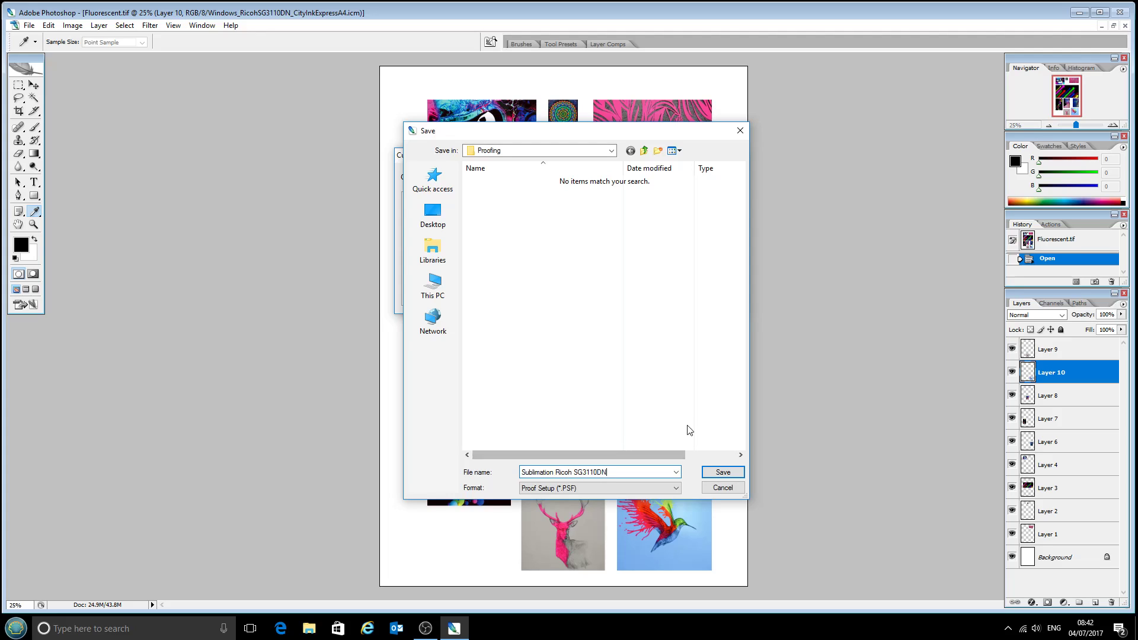
pyautogui.click(723, 472)
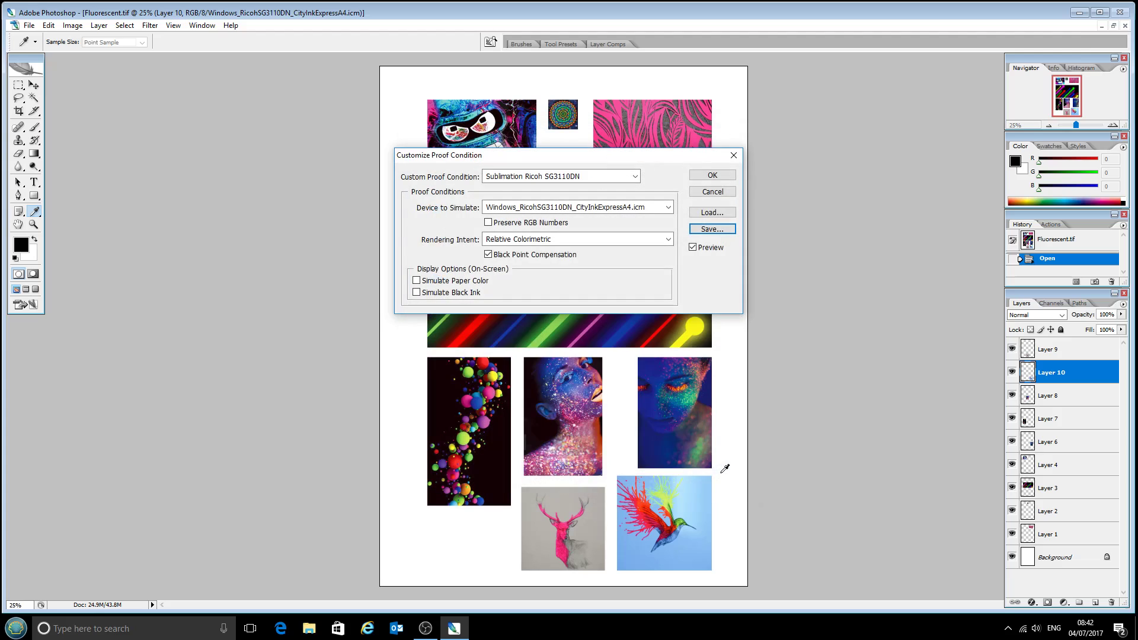
# - Accept the Sublimation Ricoh SG3110DN proof condition so it applies to the collage
pyautogui.click(717, 175)
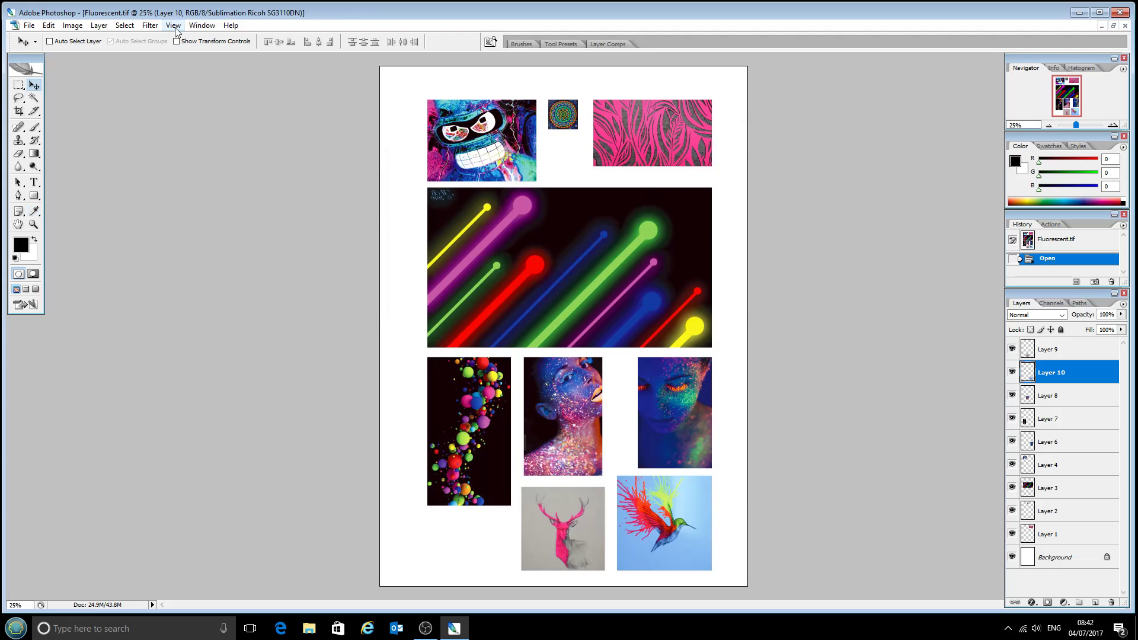
pyautogui.click(174, 26)
pyautogui.click(174, 25)
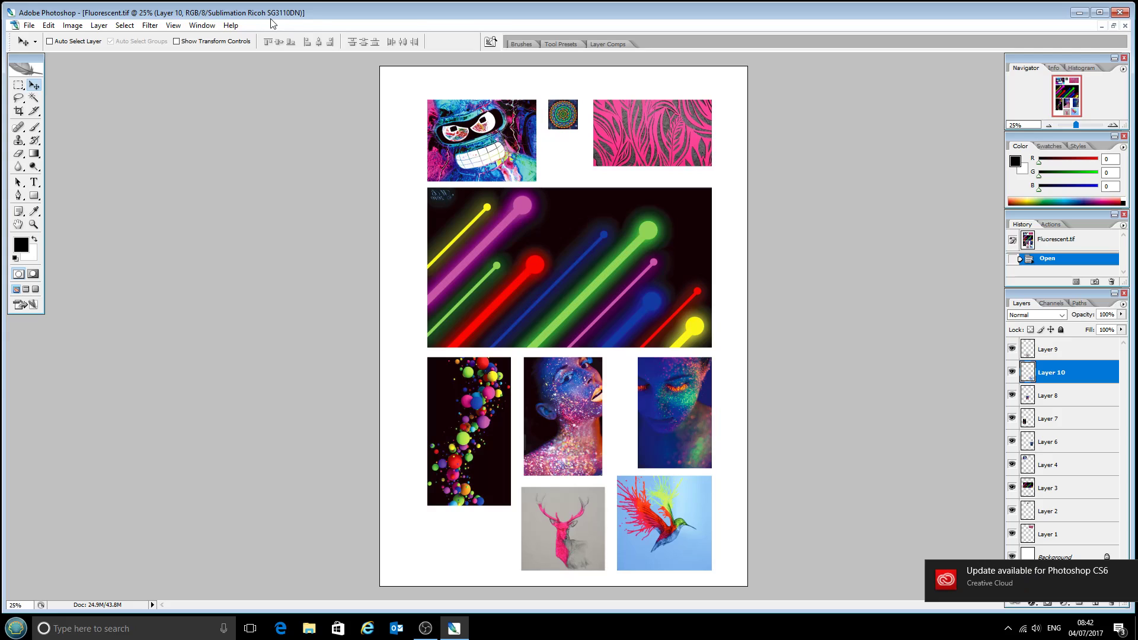
# - Turn off Proof Colors to show the collage's original neon colours
pyautogui.click(173, 25)
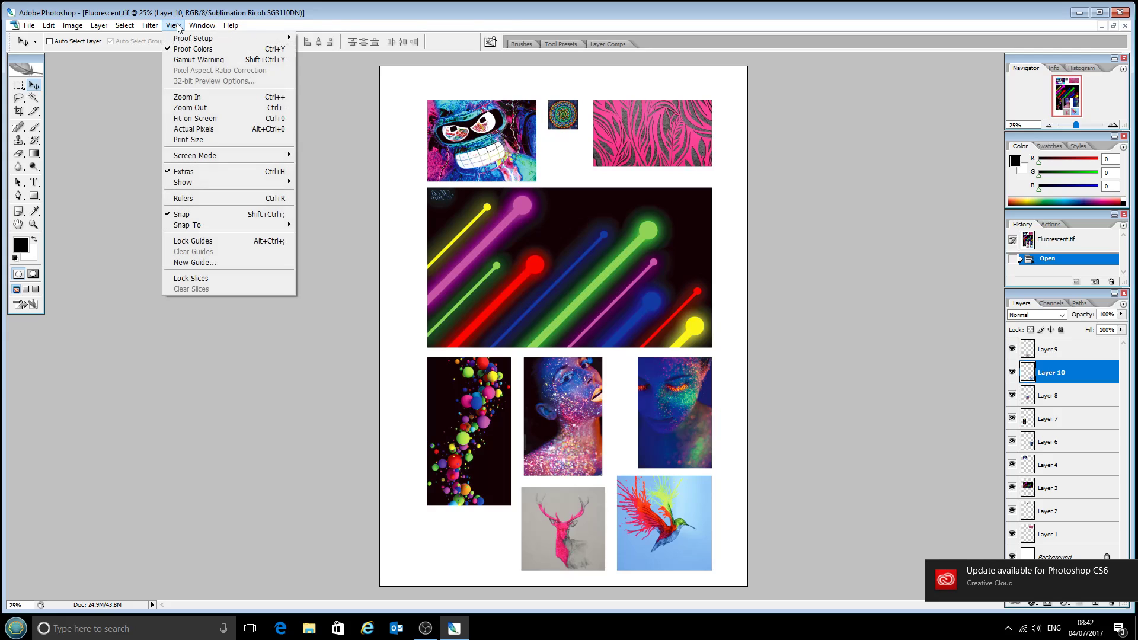
pyautogui.click(188, 53)
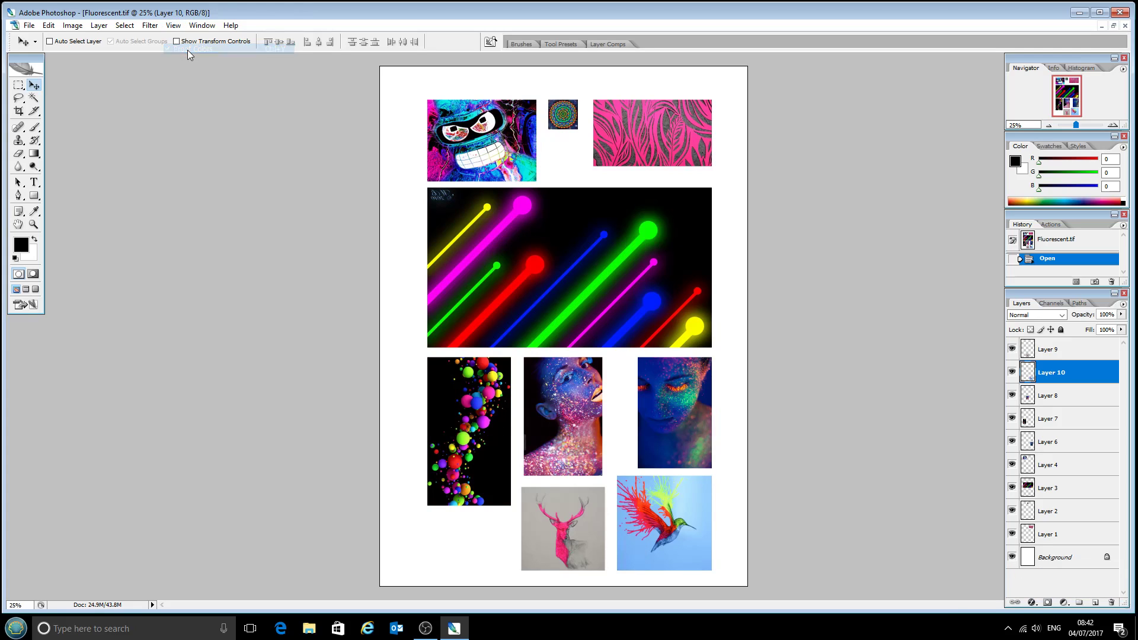
pyautogui.click(173, 25)
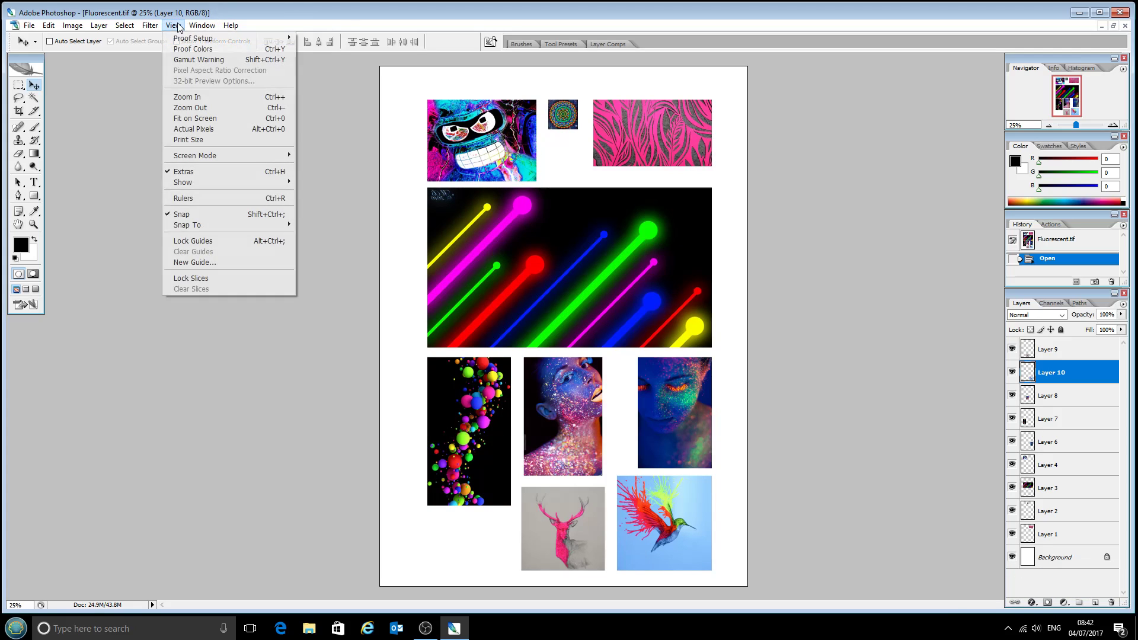
pyautogui.click(174, 27)
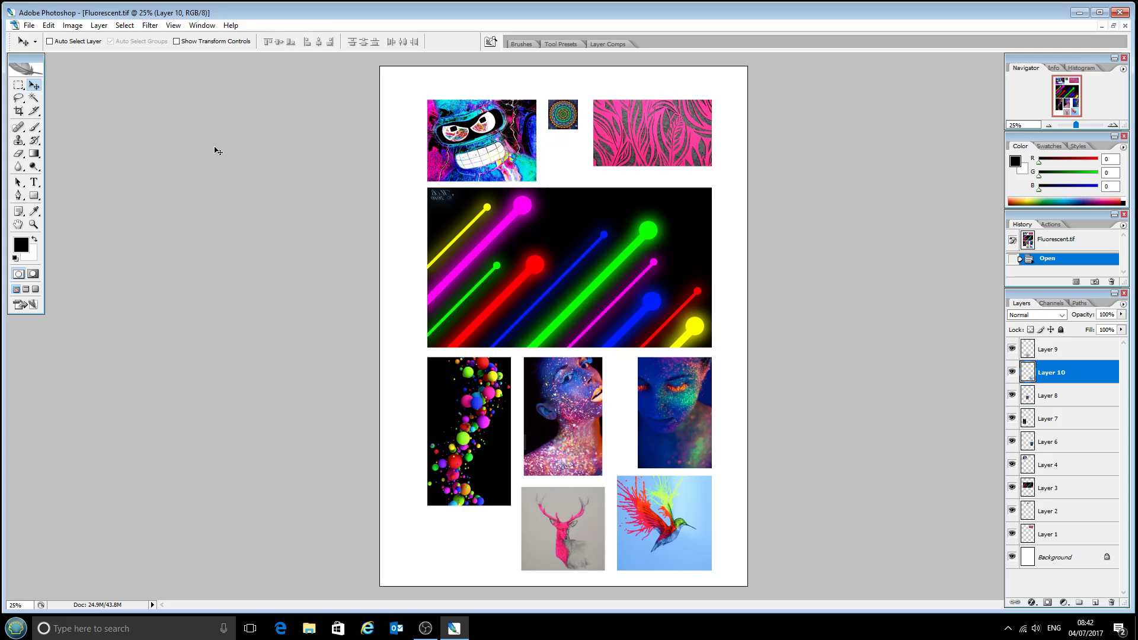
pyautogui.click(178, 27)
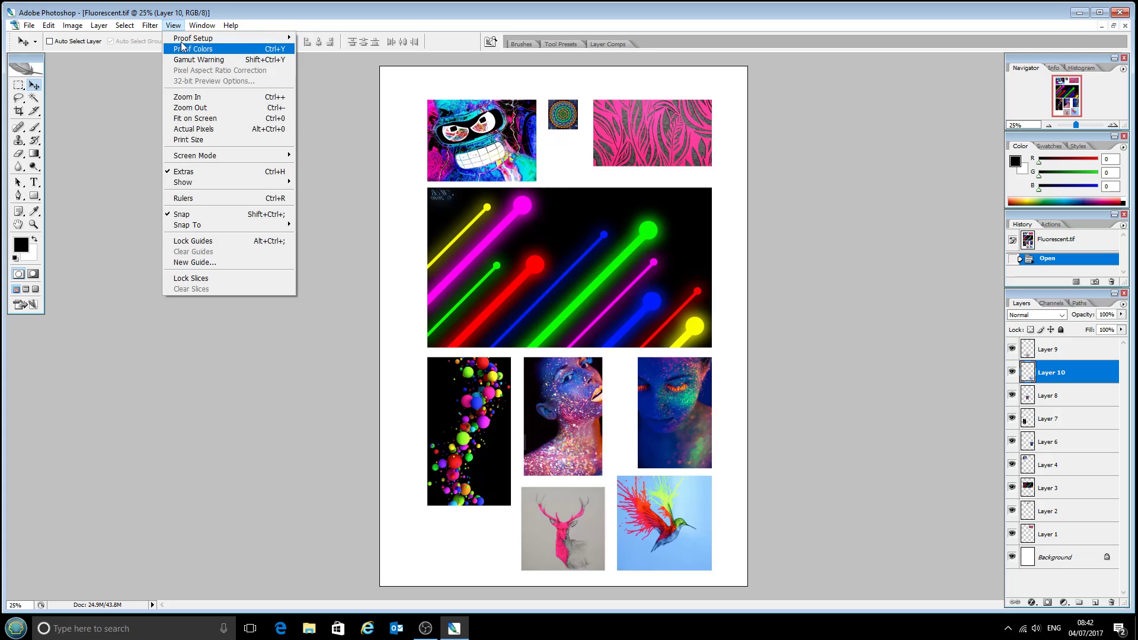
pyautogui.moveTo(225, 38)
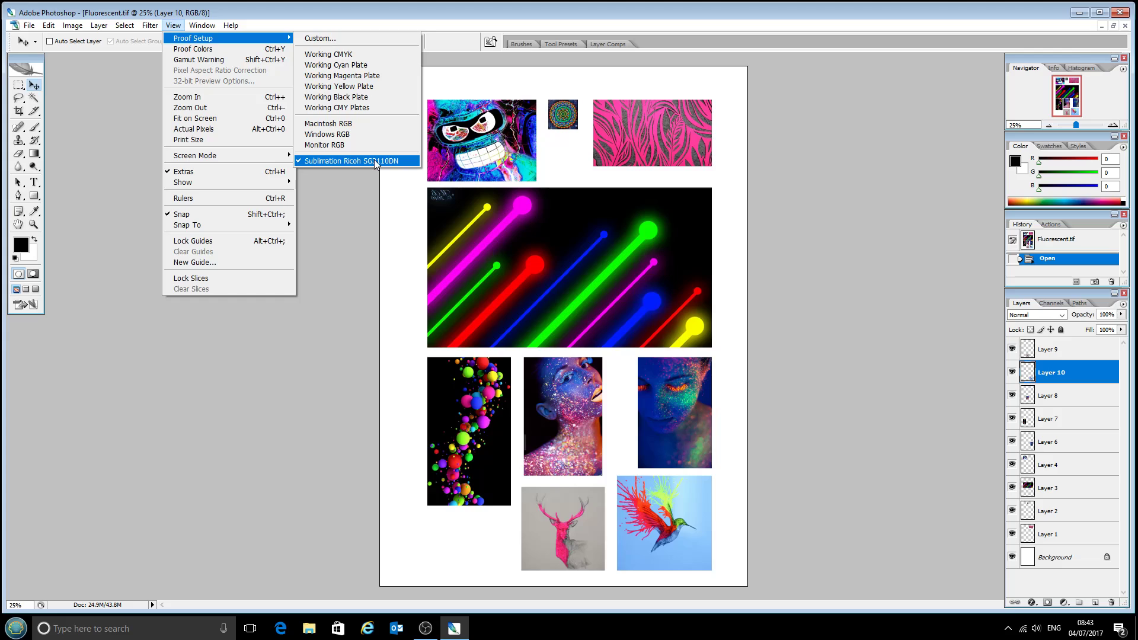
pyautogui.click(240, 53)
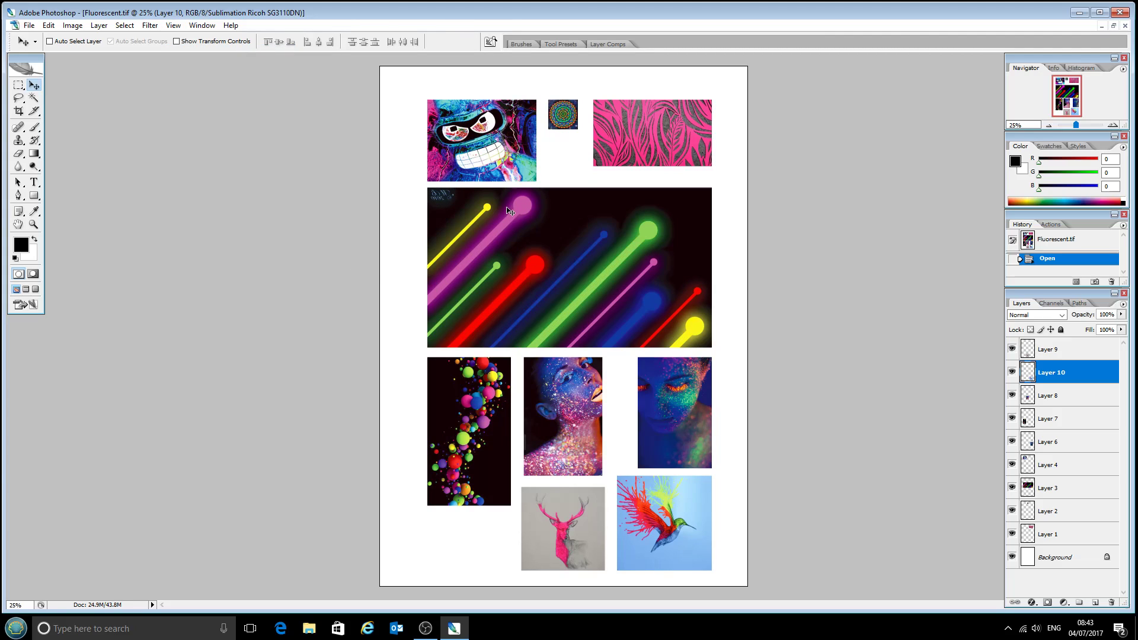
pyautogui.click(173, 25)
pyautogui.moveTo(175, 40)
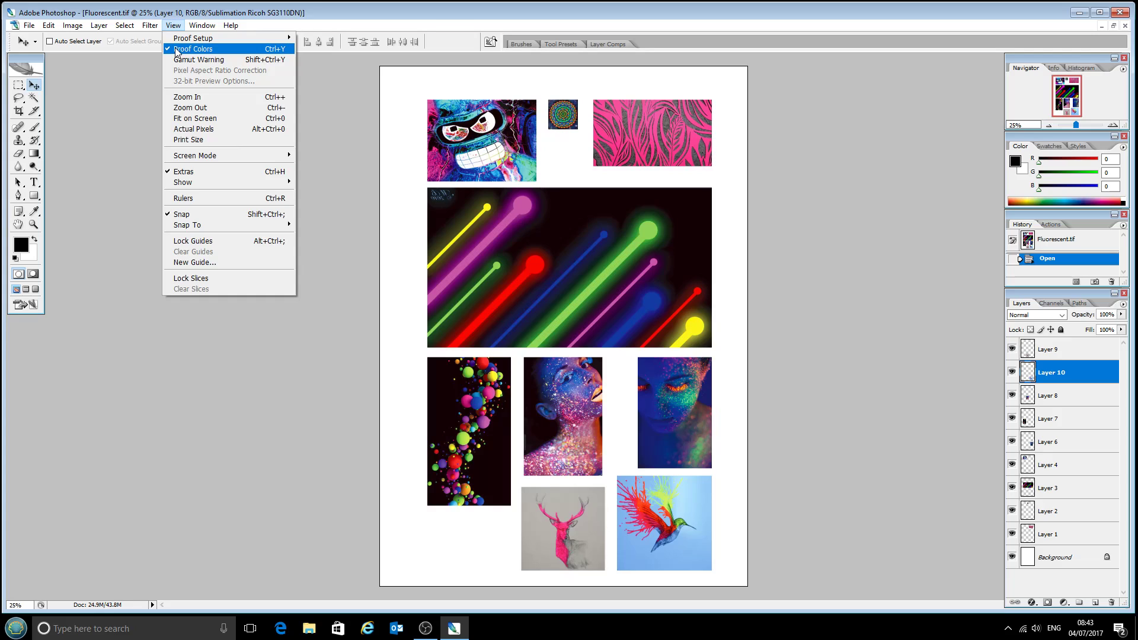
pyautogui.click(175, 49)
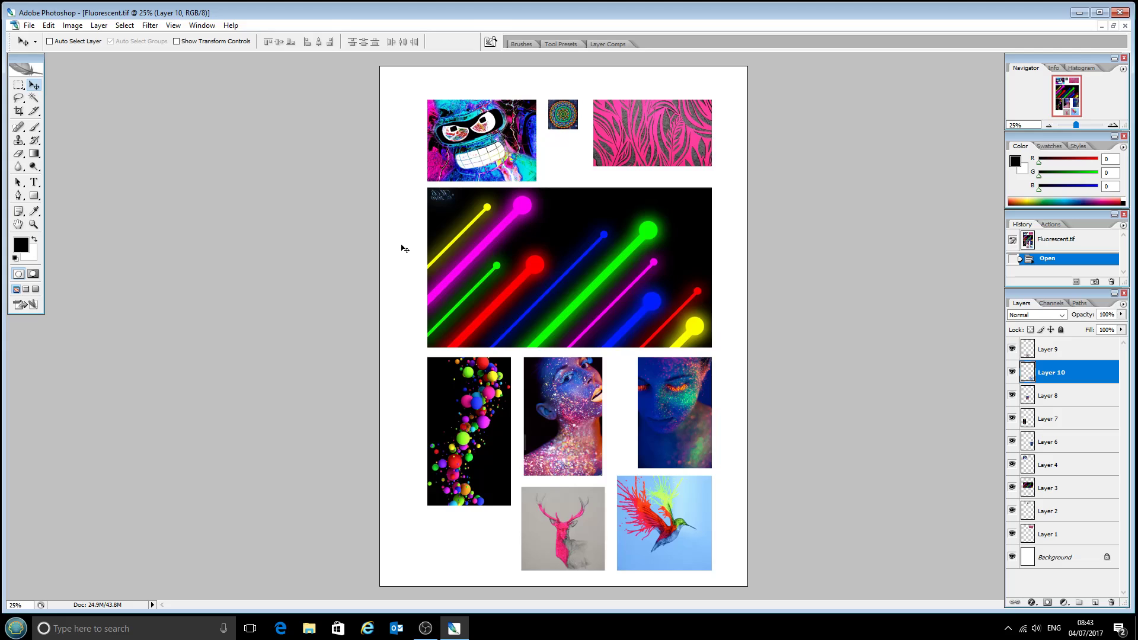
# - Re-enable Proof Colors so the collage shows the duller Sublimation Ricoh SG3110DN proof
pyautogui.click(173, 26)
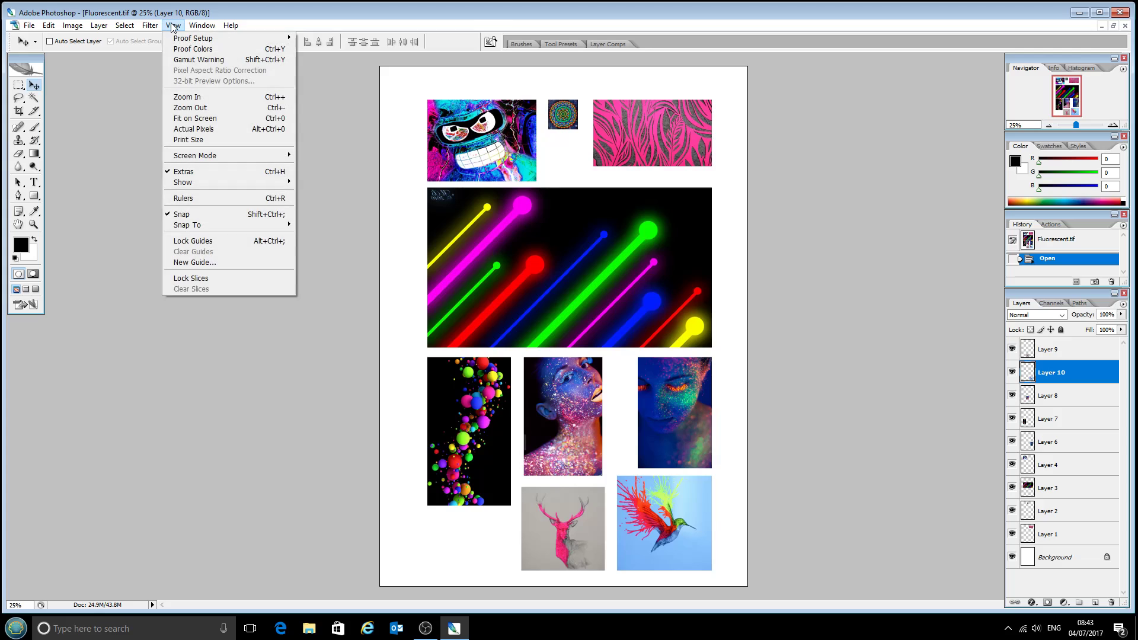
pyautogui.moveTo(216, 29)
pyautogui.moveTo(173, 26)
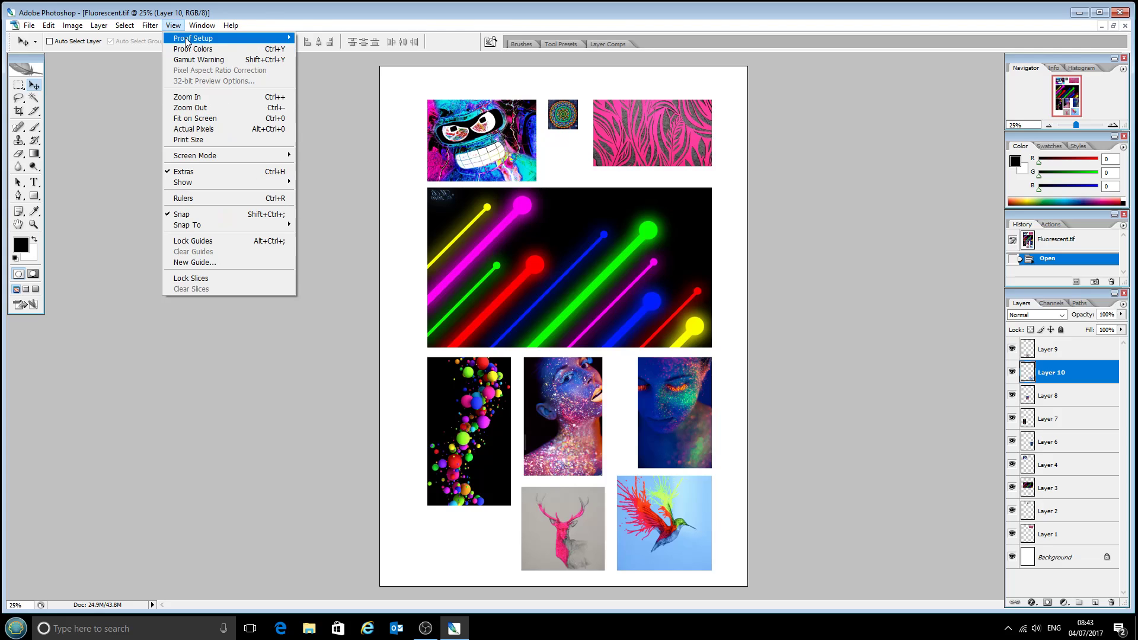
pyautogui.moveTo(279, 38)
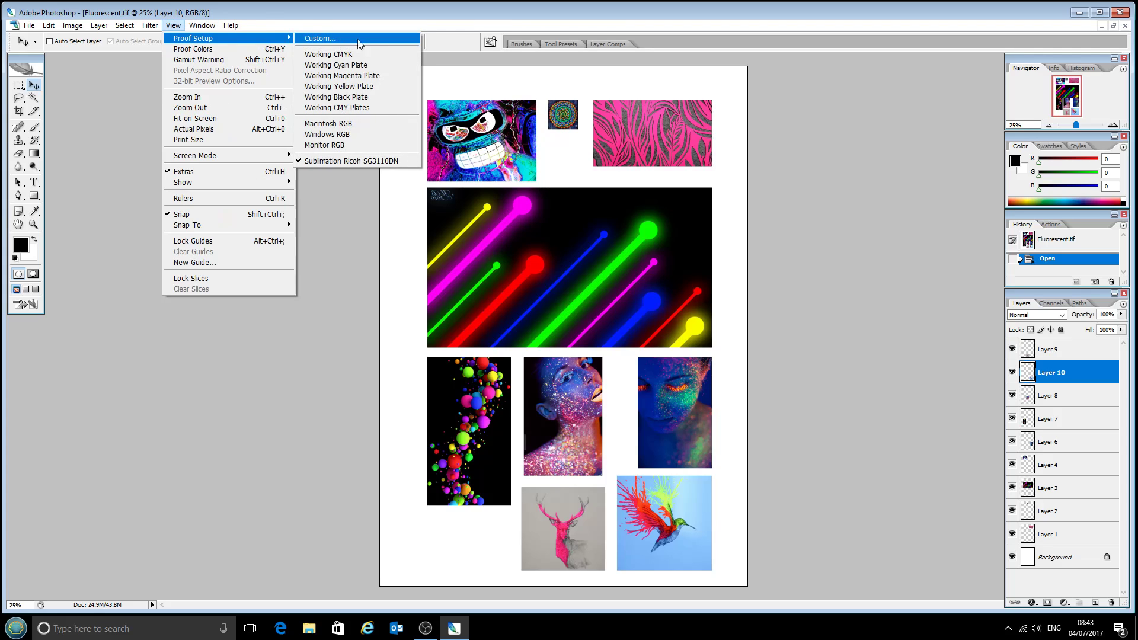
pyautogui.click(201, 50)
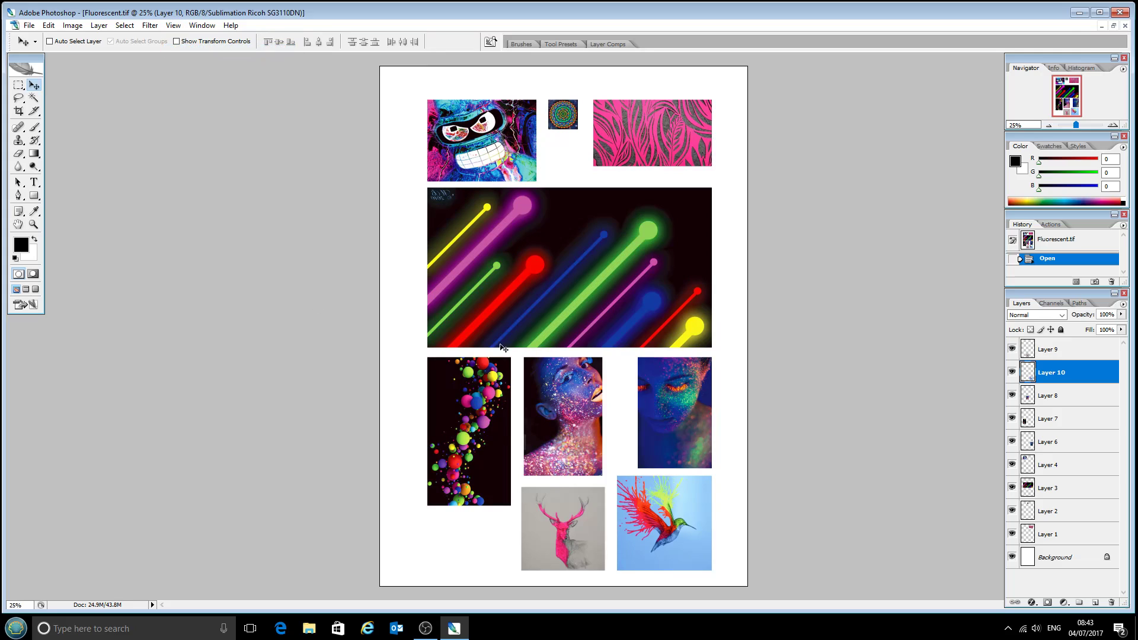